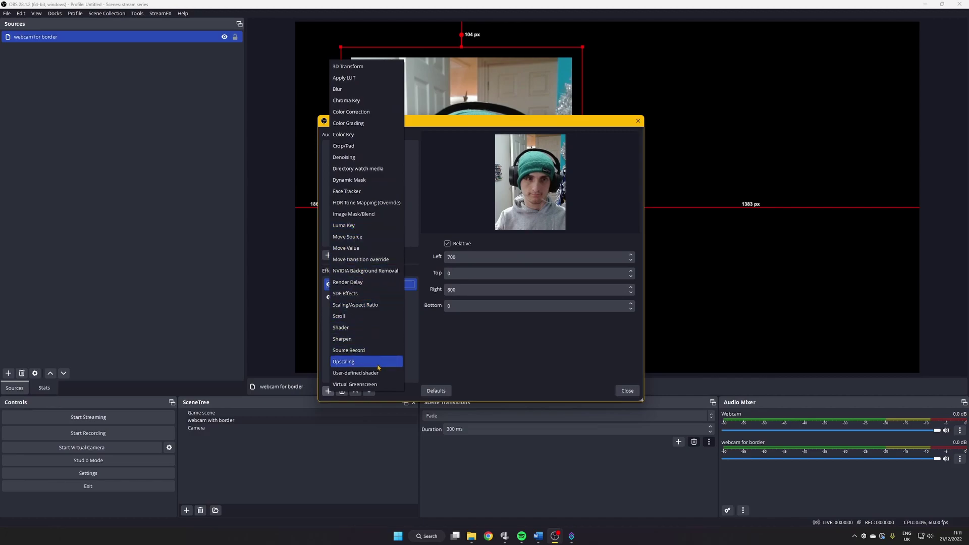
- Add a User-defined shader effect filter named "rounded corners" to the webcam source
{"action": "left_click", "coordinate": [377, 374]}
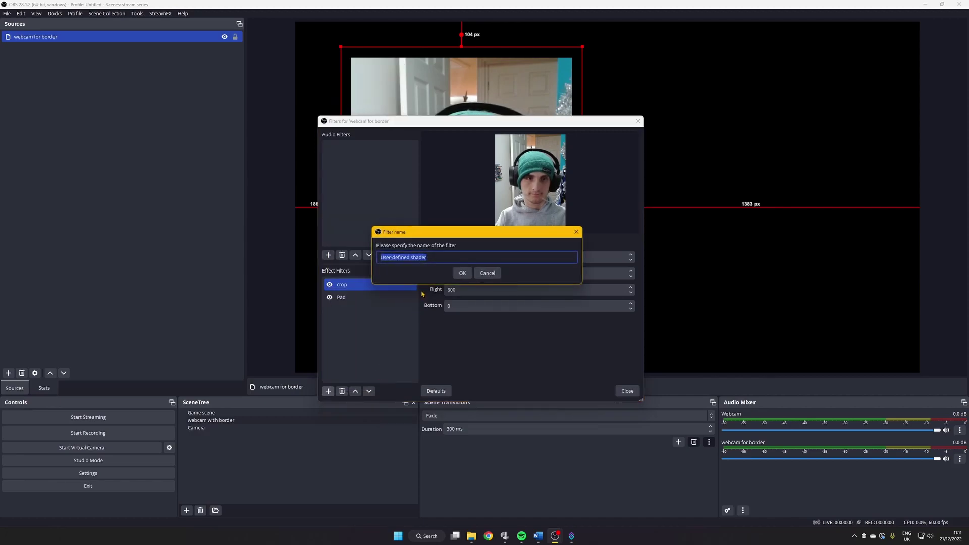
{"action": "type", "text": "ro"}
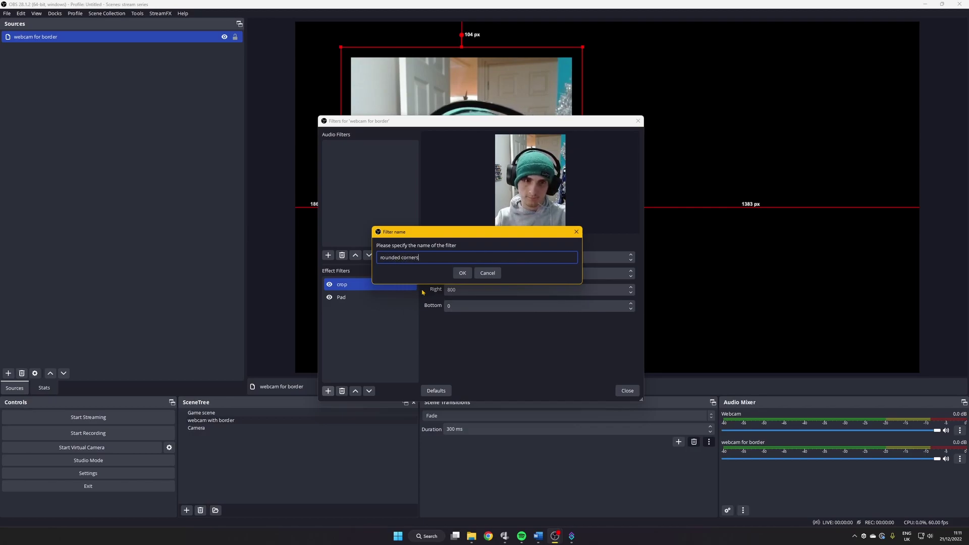
{"action": "type", "text": "unded corners"}
{"action": "left_click", "coordinate": [461, 273]}
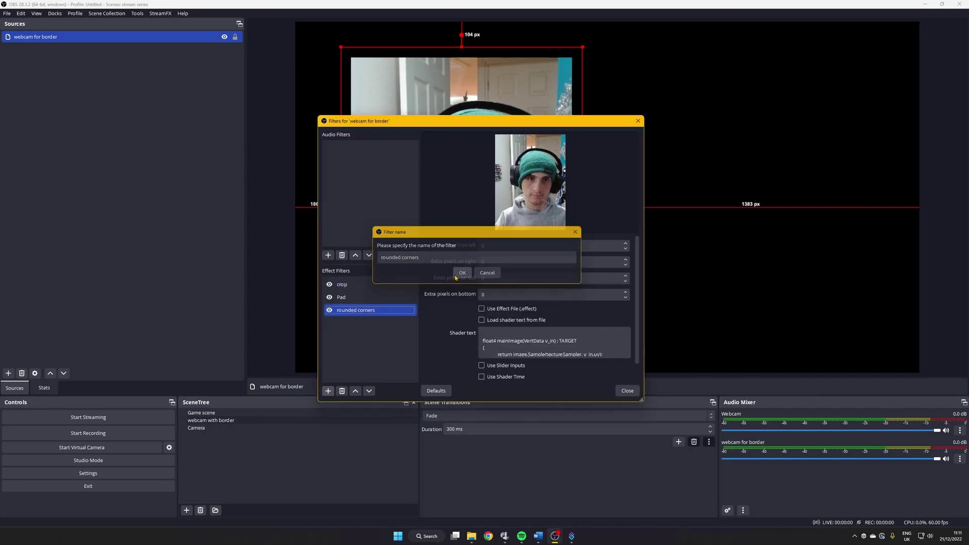
- Set the rounded corners filter to load its shader text from the example file rounded_rect.shader
{"action": "scroll", "coordinate": [550, 306], "scroll_direction": "down", "scroll_amount": 1}
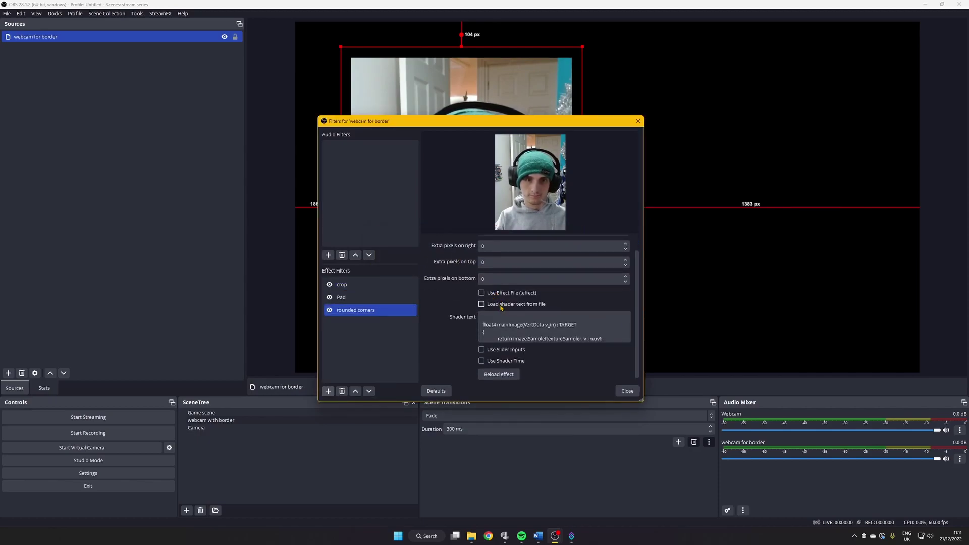
{"action": "left_click", "coordinate": [501, 306]}
{"action": "left_click", "coordinate": [616, 333]}
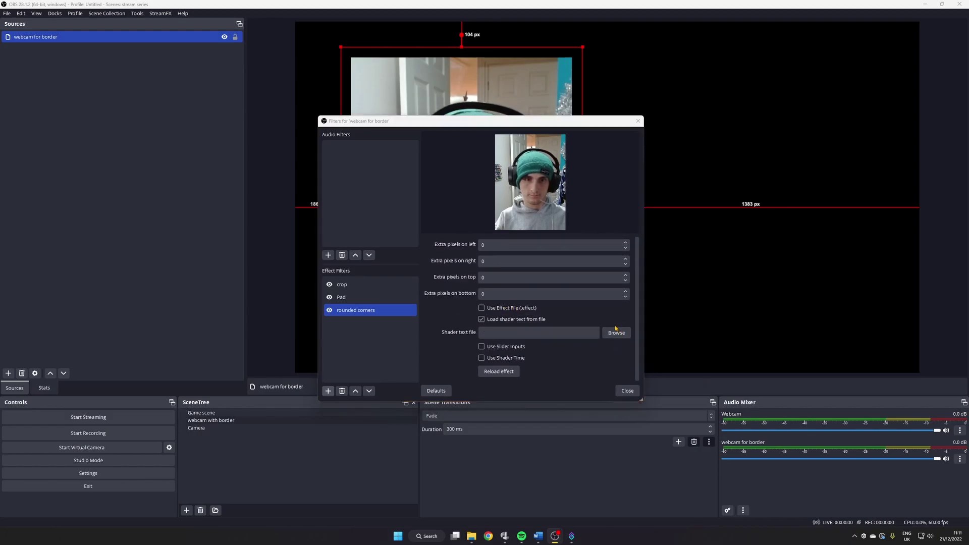
{"action": "left_click_drag", "start_coordinate": [721, 192], "coordinate": [704, 349]}
{"action": "scroll", "coordinate": [713, 348], "scroll_direction": "up", "scroll_amount": 3}
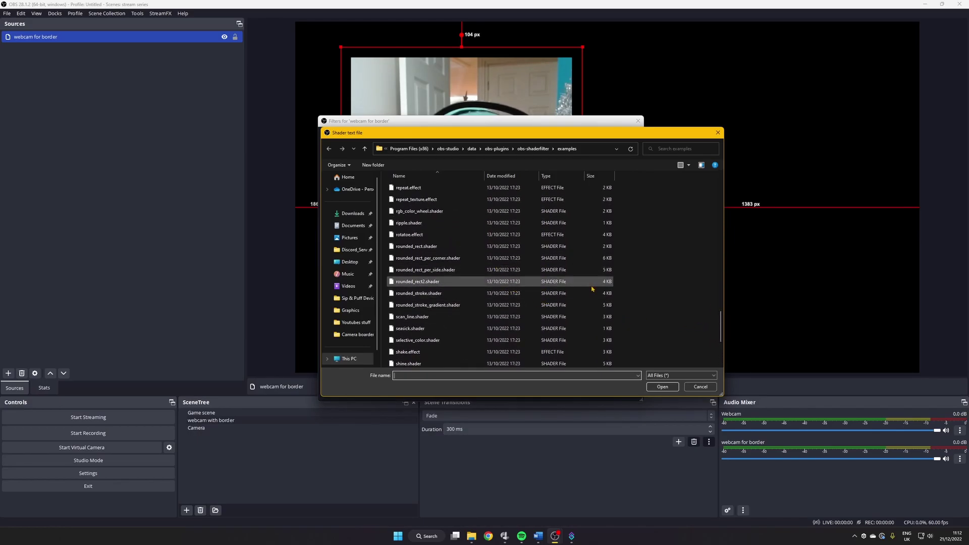
{"action": "double_click", "coordinate": [543, 248]}
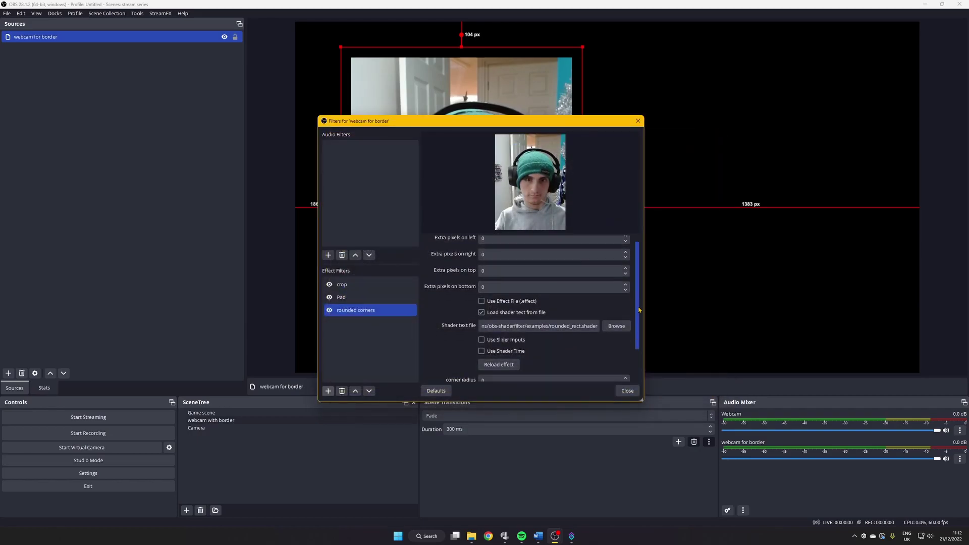
- Enable slider inputs for the rounded corners shader and raise the corner radius to about 457
{"action": "scroll", "coordinate": [633, 306], "scroll_direction": "down", "scroll_amount": 2}
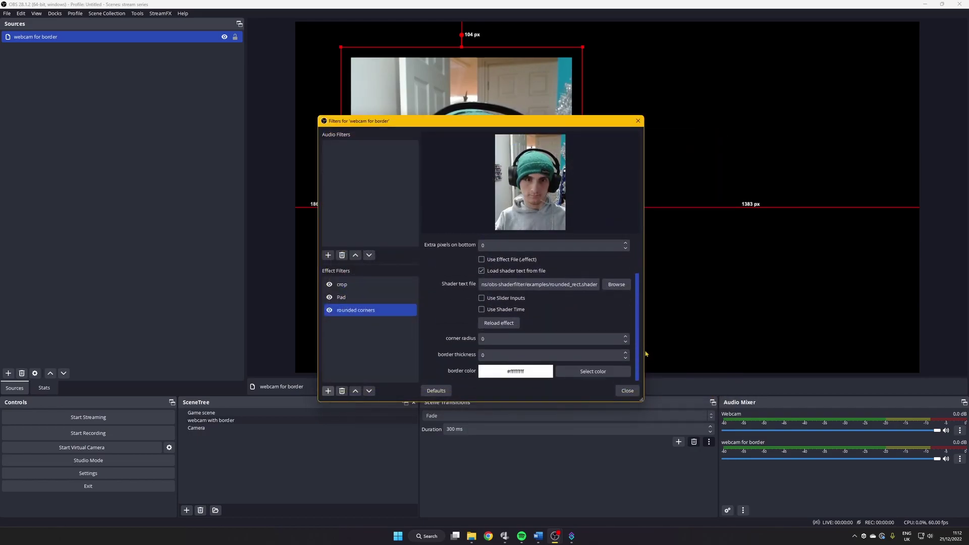
{"action": "left_click", "coordinate": [482, 299]}
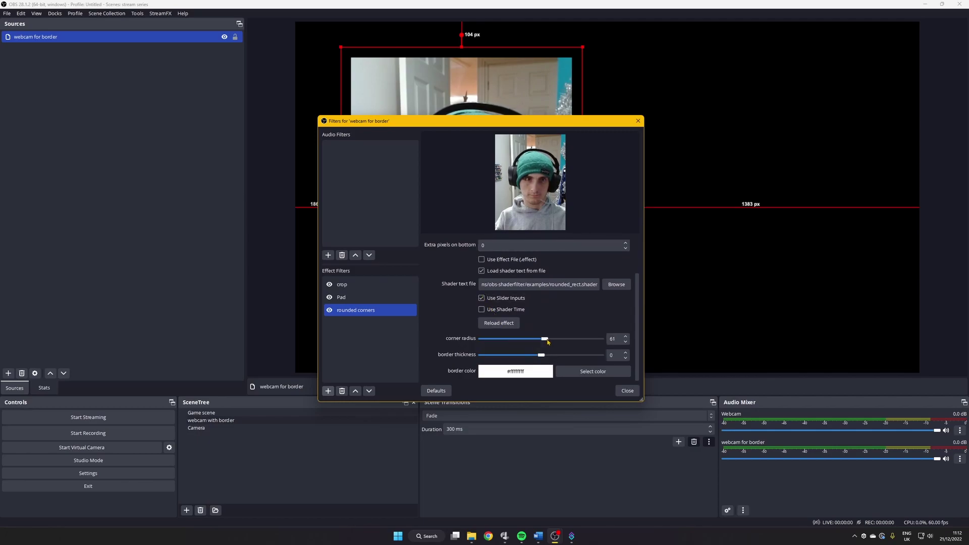
{"action": "left_click_drag", "start_coordinate": [557, 343], "coordinate": [570, 339]}
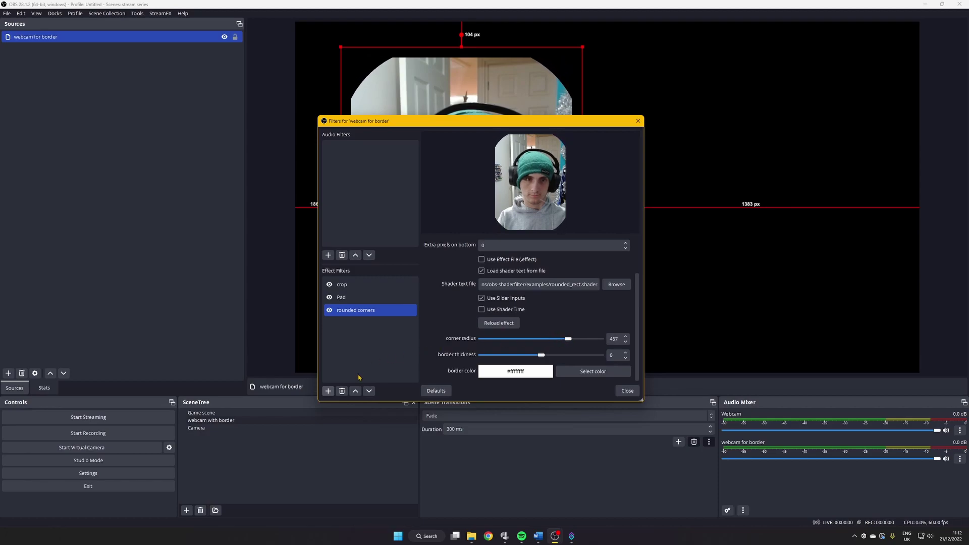
- Reorder the rounded corners filter above the Pad filter and reduce its corner radius to about 272
{"action": "left_click", "coordinate": [356, 391]}
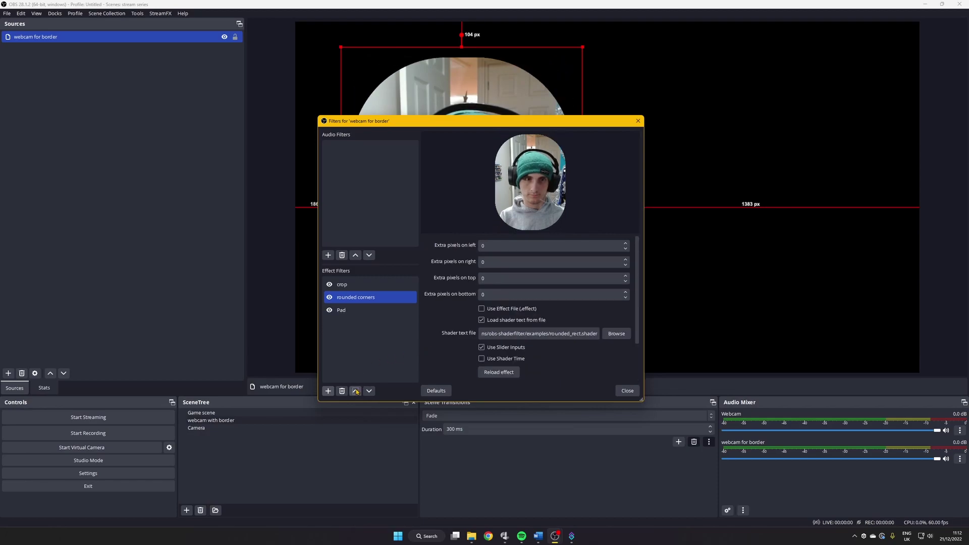
{"action": "left_click_drag", "start_coordinate": [396, 129], "coordinate": [518, 203]}
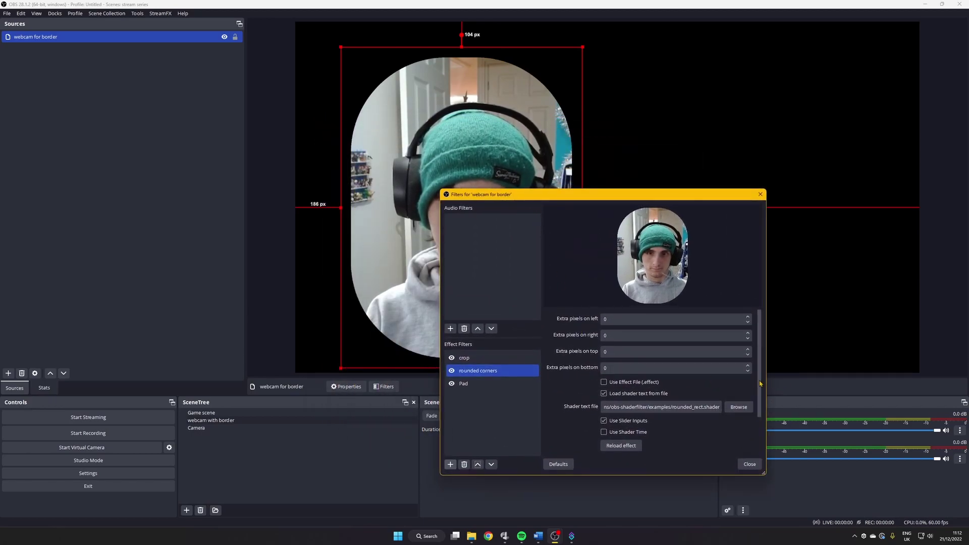
{"action": "scroll", "coordinate": [695, 426], "scroll_direction": "down", "scroll_amount": 2}
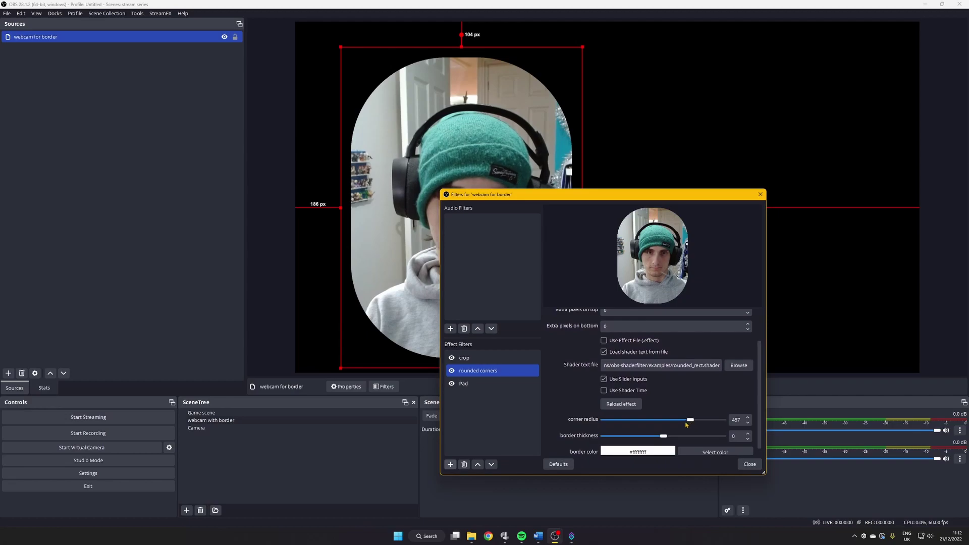
{"action": "left_click_drag", "start_coordinate": [690, 420], "coordinate": [680, 421]}
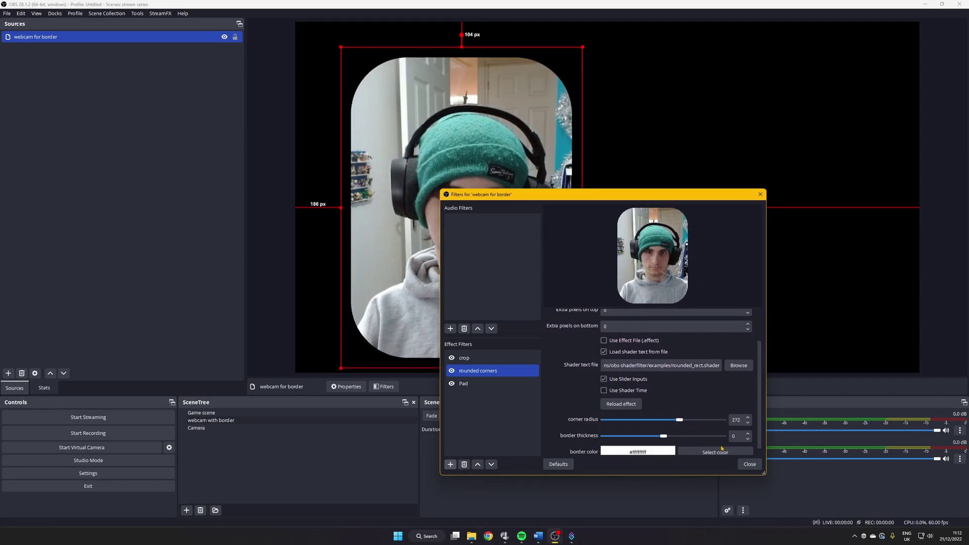
- Add an SDF Effects filter named "border" to the webcam source
{"action": "left_click", "coordinate": [504, 440]}
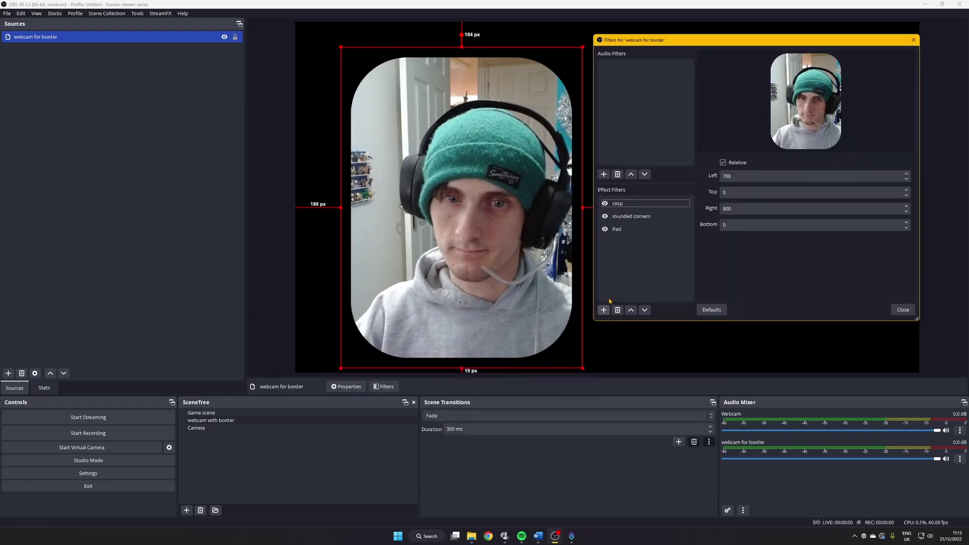
{"action": "left_click", "coordinate": [604, 310]}
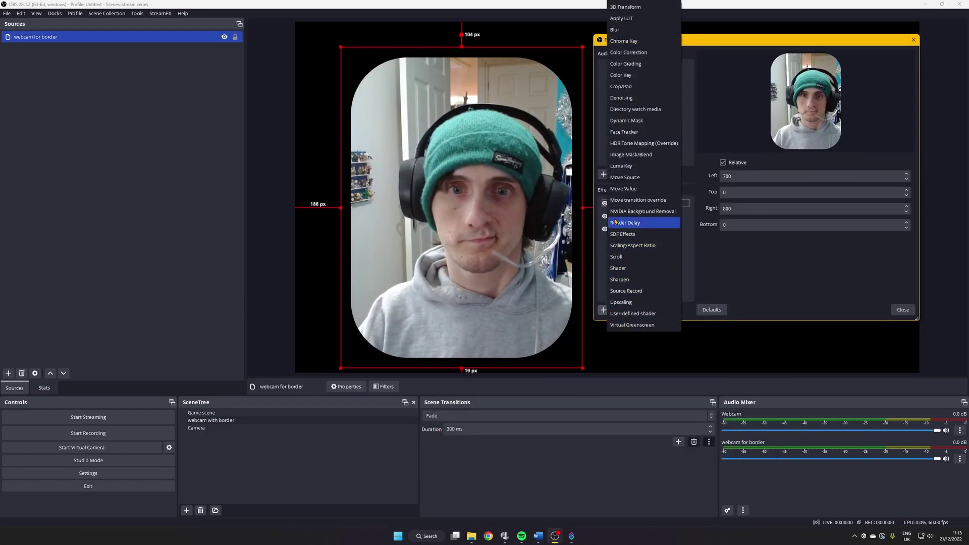
{"action": "left_click", "coordinate": [631, 233]}
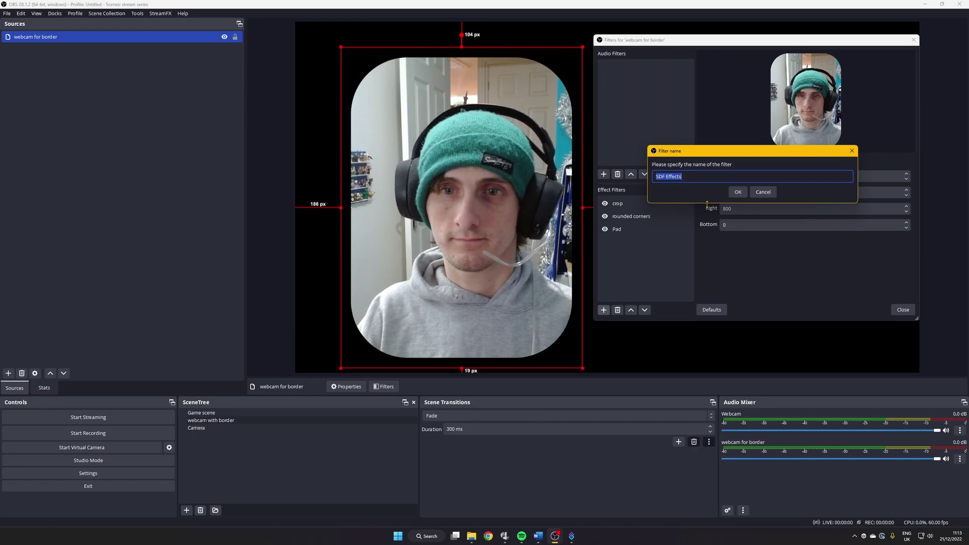
{"action": "type", "text": "border"}
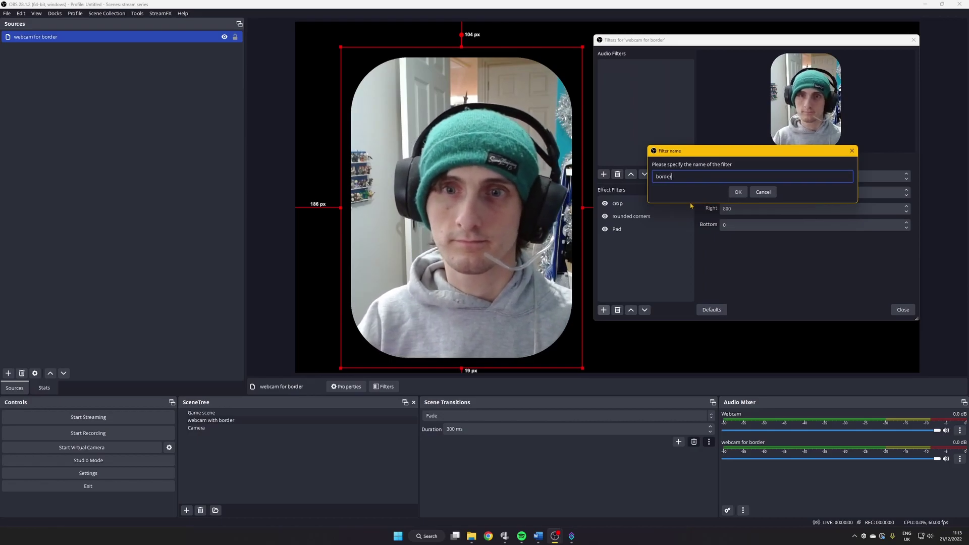
{"action": "left_click", "coordinate": [737, 192]}
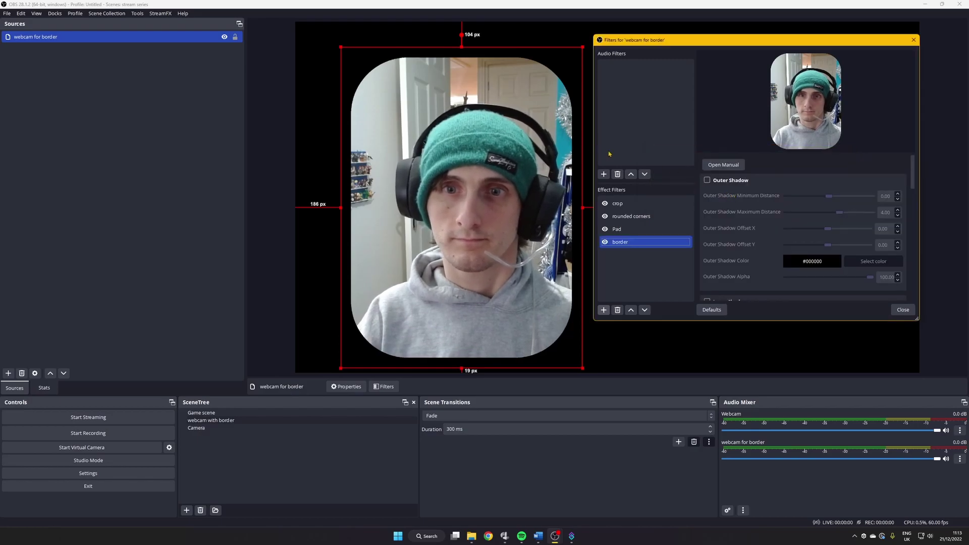
- Enable the border filter's outer shadow in blue #0077b6 with maximum distance 16, offset X about -15.21 and offset Y about 1.38
{"action": "left_click", "coordinate": [723, 182]}
{"action": "left_click", "coordinate": [873, 261]}
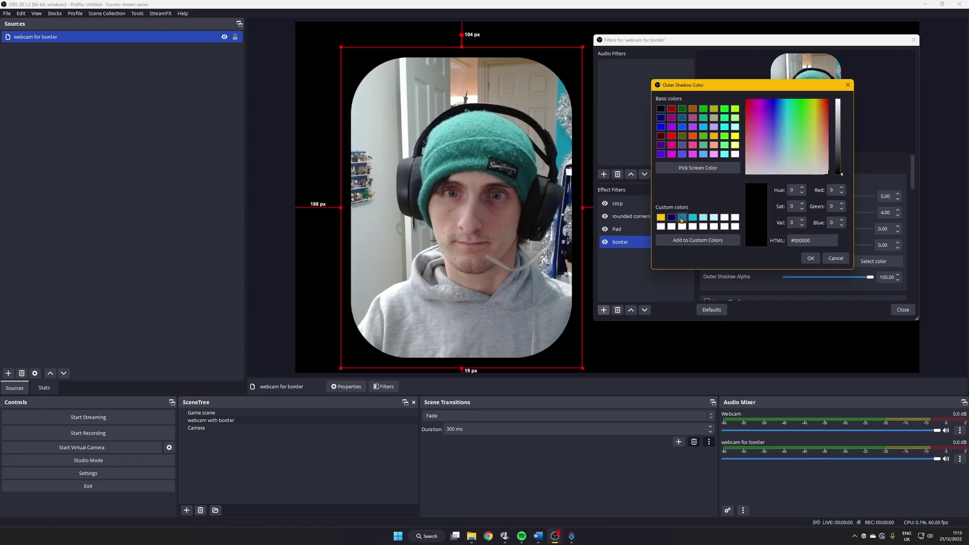
{"action": "left_click", "coordinate": [681, 219]}
{"action": "left_click", "coordinate": [809, 258]}
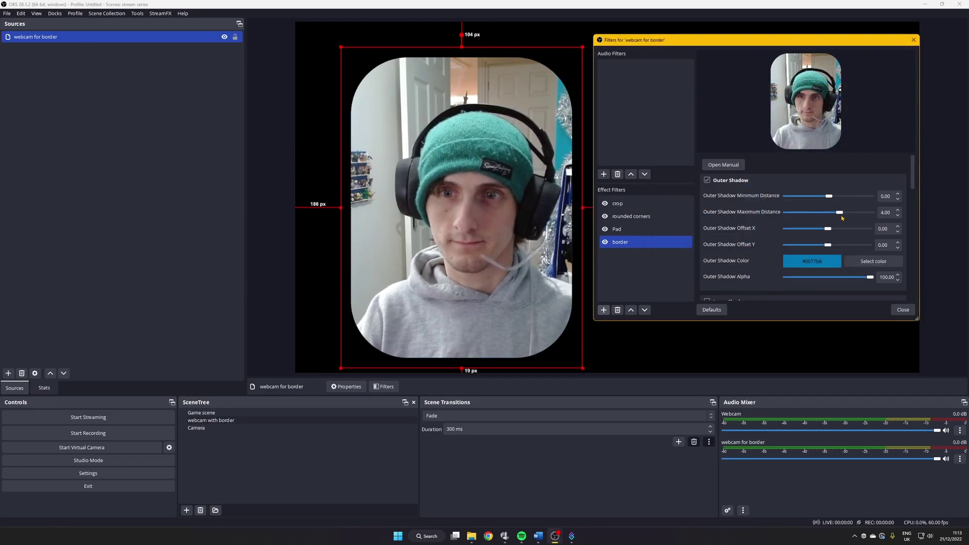
{"action": "left_click_drag", "start_coordinate": [847, 215], "coordinate": [829, 253]}
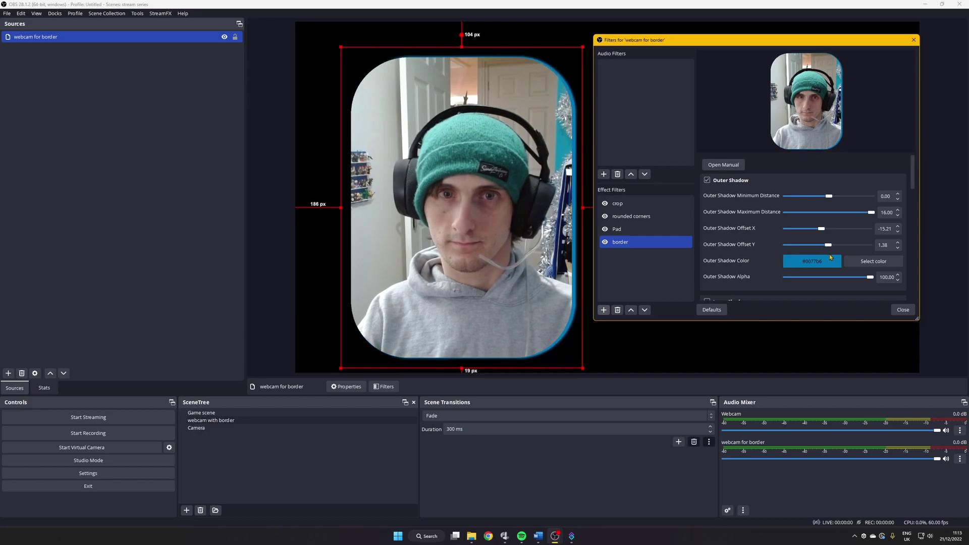
- Enable the outline in the border filter and set its colour to white #ffffff
{"action": "left_click_drag", "start_coordinate": [913, 179], "coordinate": [914, 250]}
{"action": "scroll", "coordinate": [756, 211], "scroll_direction": "down", "scroll_amount": 5}
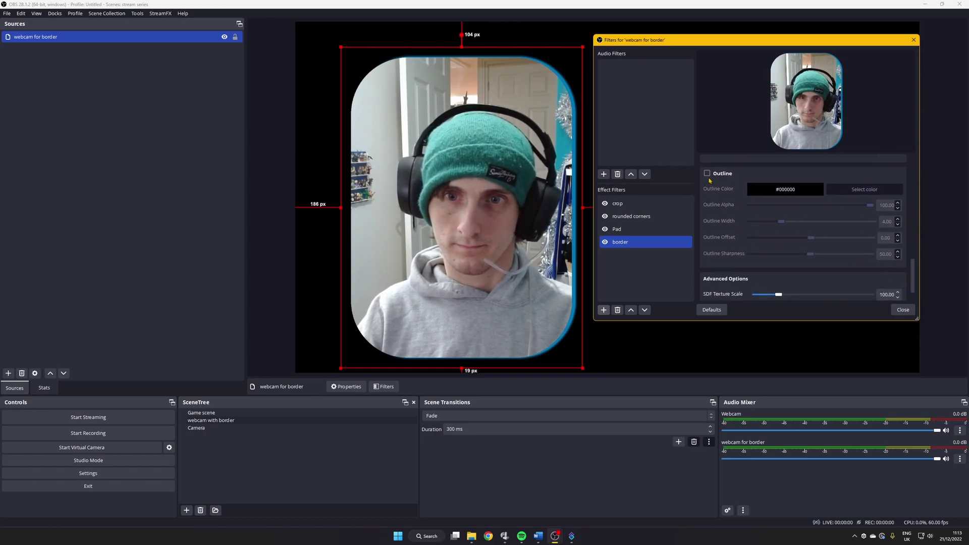
{"action": "left_click", "coordinate": [708, 174]}
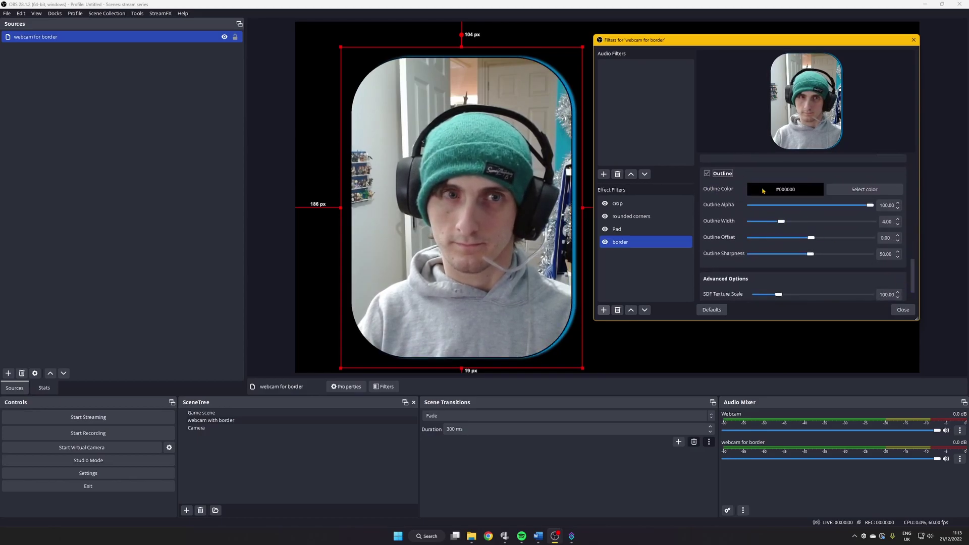
{"action": "left_click", "coordinate": [865, 189]}
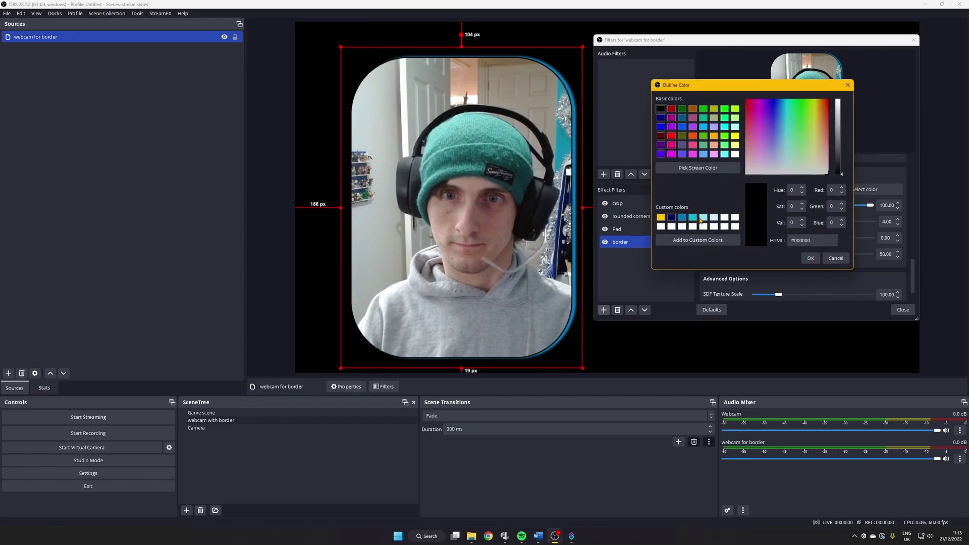
{"action": "left_click", "coordinate": [725, 218]}
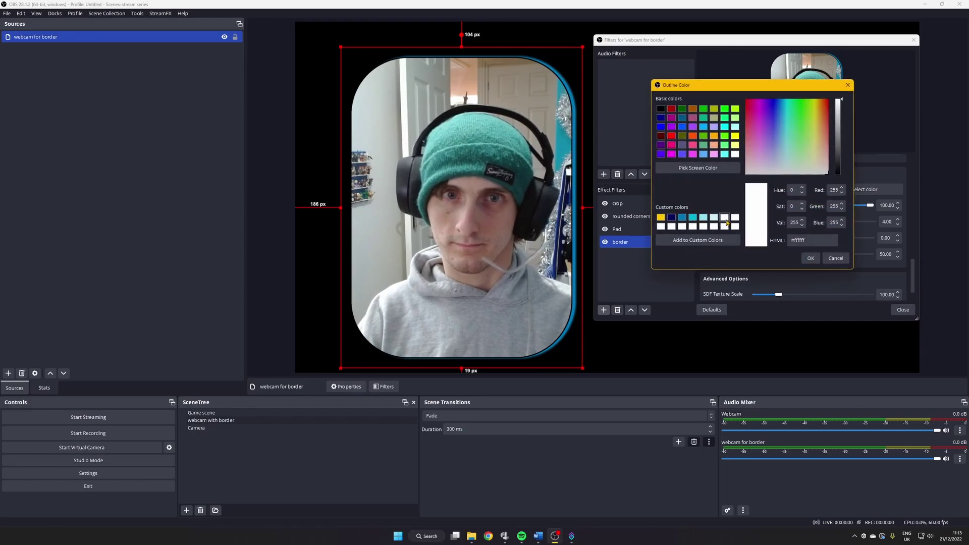
{"action": "left_click", "coordinate": [814, 257]}
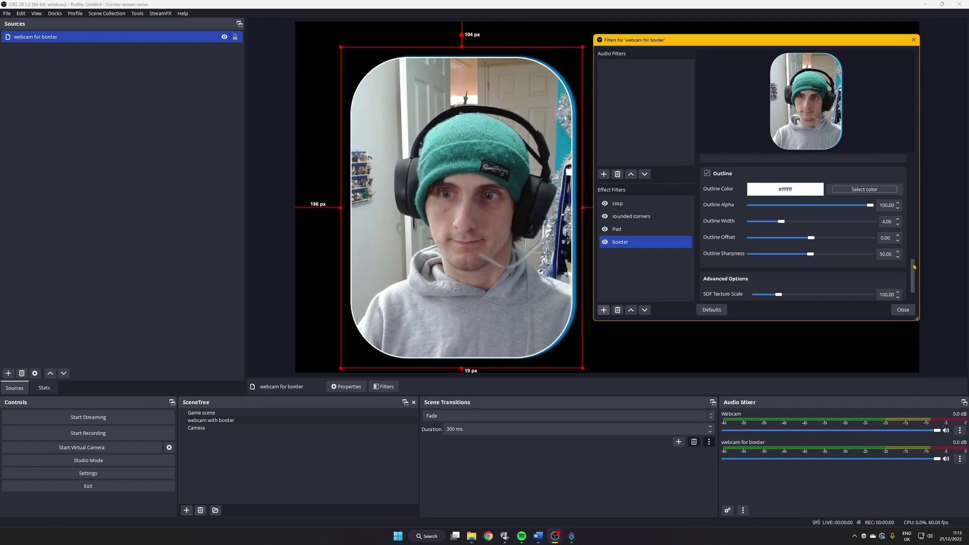
{"action": "left_click_drag", "start_coordinate": [913, 289], "coordinate": [909, 296]}
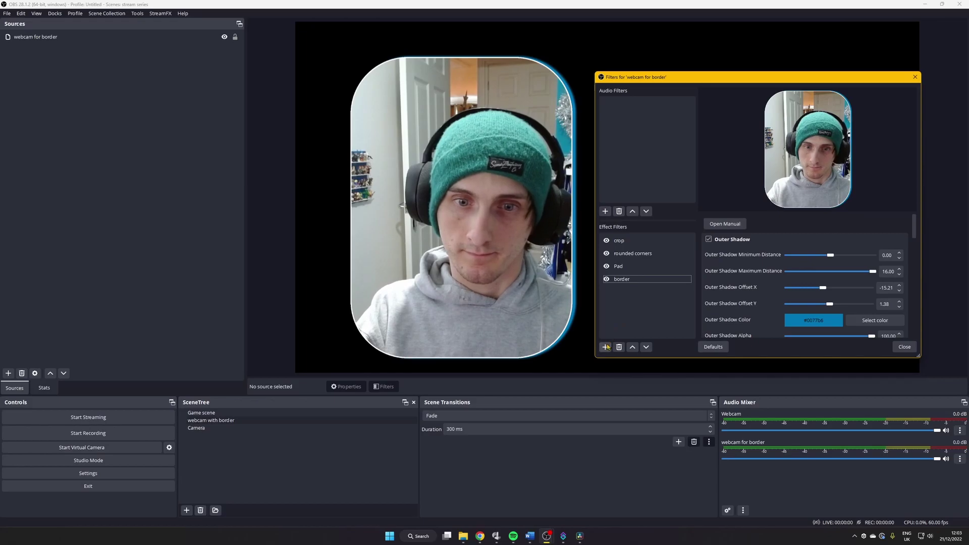
- Add a Move Value filter named "blue and white" to the webcam source
{"action": "left_click", "coordinate": [606, 347]}
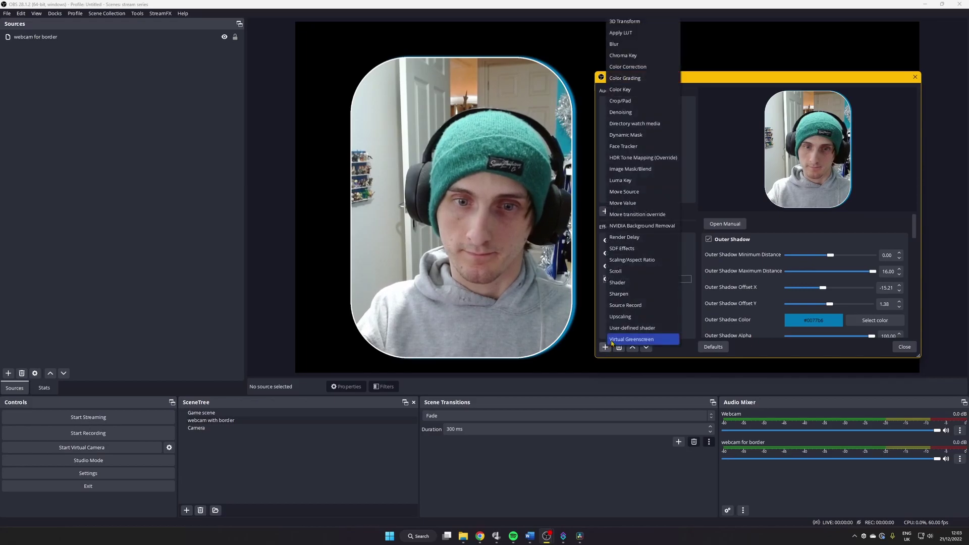
{"action": "left_click", "coordinate": [642, 204]}
{"action": "type", "text": "bl"}
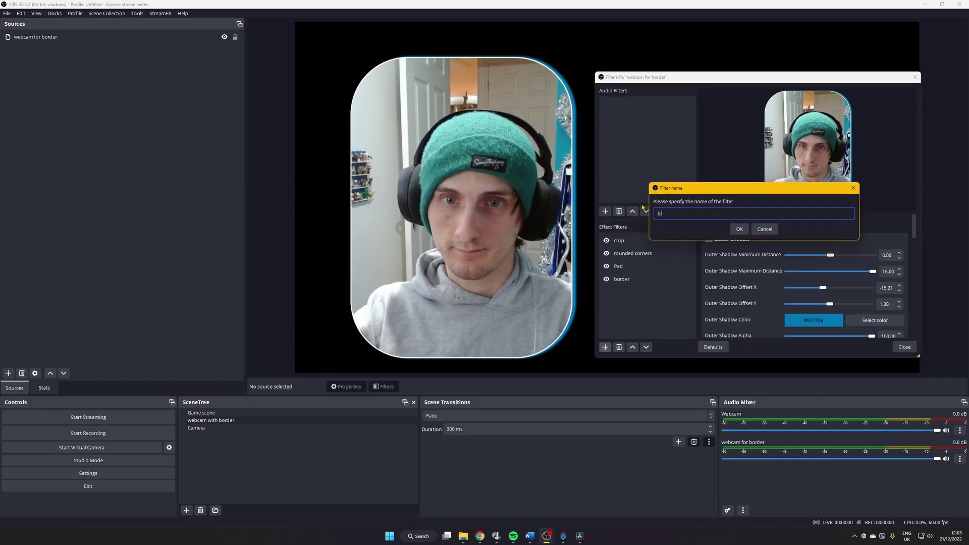
{"action": "type", "text": "ue and white"}
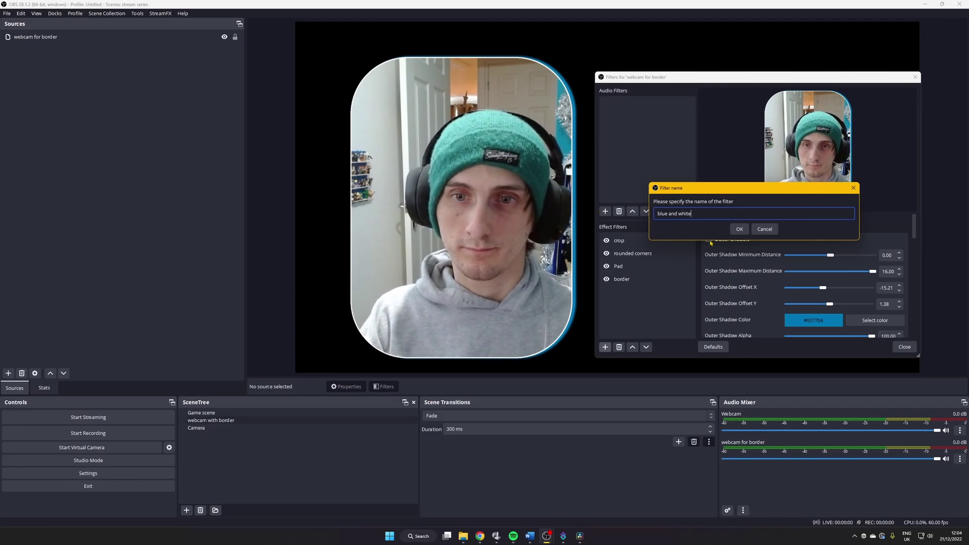
{"action": "left_click", "coordinate": [739, 229]}
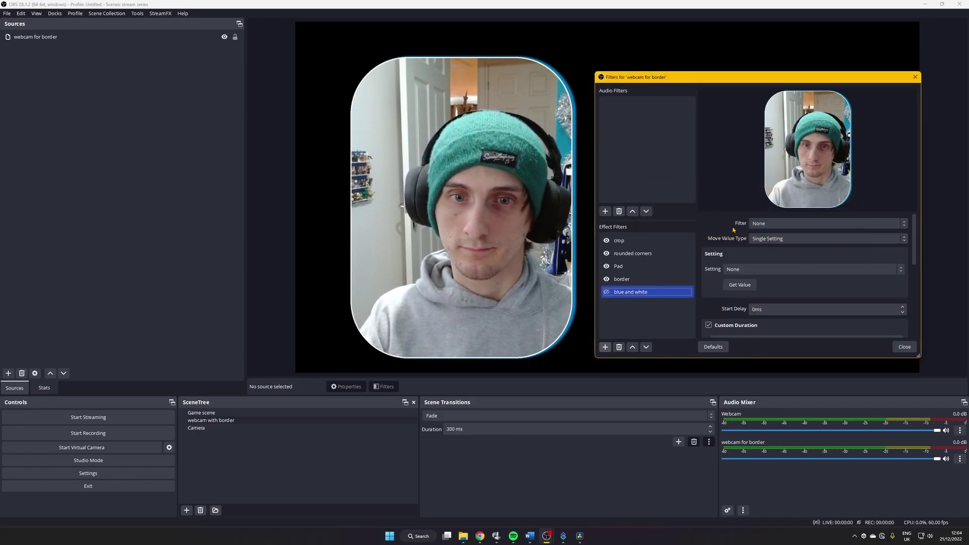
- Target the border filter in the blue and white filter, set the move value type to Settings, and fetch the current values
{"action": "left_click", "coordinate": [787, 221]}
{"action": "left_click", "coordinate": [775, 260]}
{"action": "left_click", "coordinate": [772, 239]}
{"action": "left_click", "coordinate": [770, 255]}
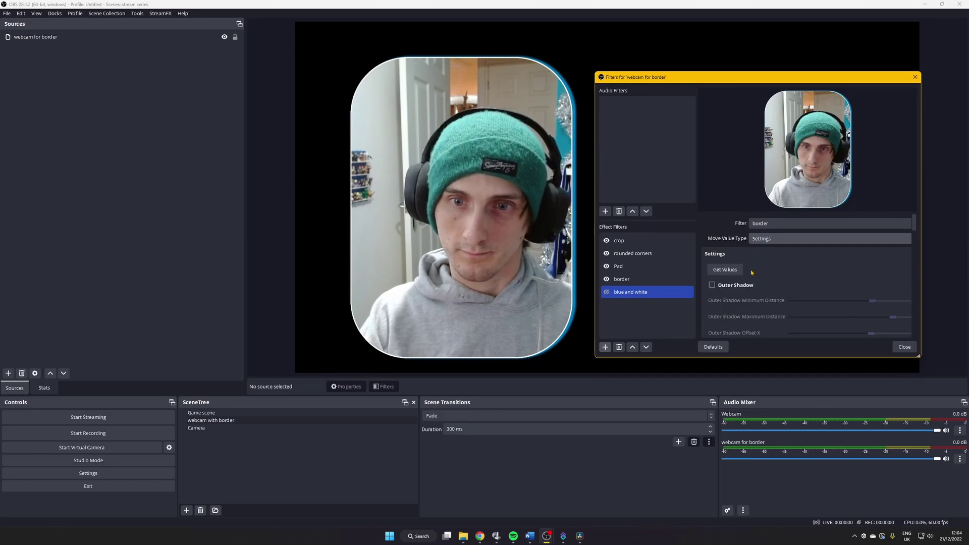
{"action": "left_click", "coordinate": [731, 272]}
- Include the Outer Shadow and Outline settings in the blue and white move filter
{"action": "left_click", "coordinate": [713, 286]}
{"action": "left_click_drag", "start_coordinate": [915, 230], "coordinate": [912, 293]}
{"action": "left_click", "coordinate": [728, 274]}
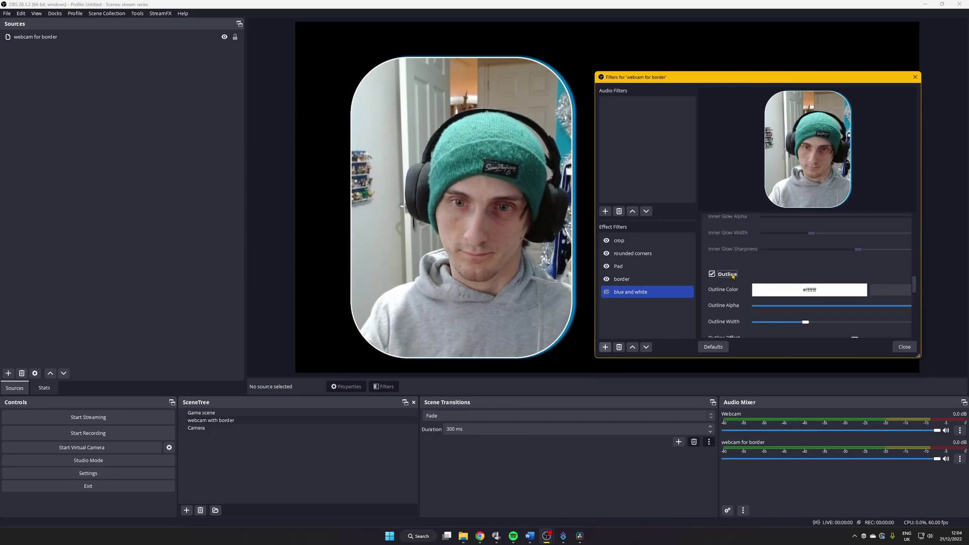
{"action": "scroll", "coordinate": [914, 284], "scroll_direction": "down", "scroll_amount": 5}
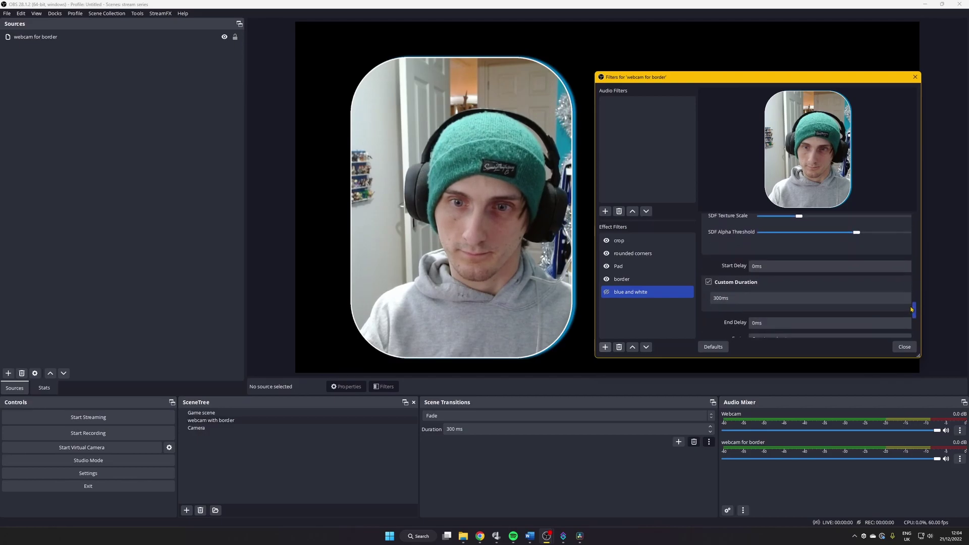
- Set the custom duration of the blue and white move filter to 1000 ms
{"action": "left_click", "coordinate": [721, 291]}
{"action": "key", "text": "BackSpace"}
{"action": "key", "text": "BackSpace"}
{"action": "key", "text": "BackSpace"}
{"action": "type", "text": "1000"}
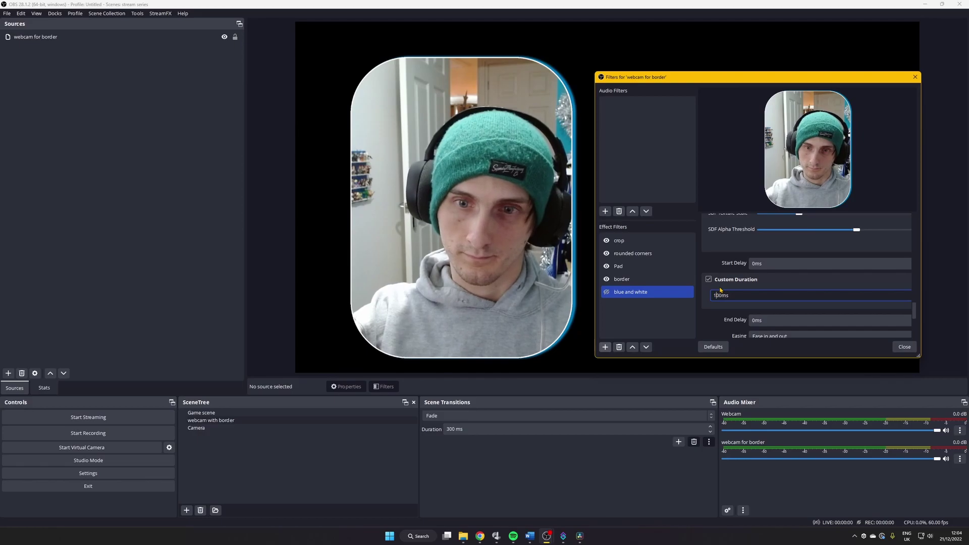
{"action": "left_click", "coordinate": [671, 304]}
- Change the border filter's outer shadow colour to green #00ff7f
{"action": "left_click", "coordinate": [617, 279]}
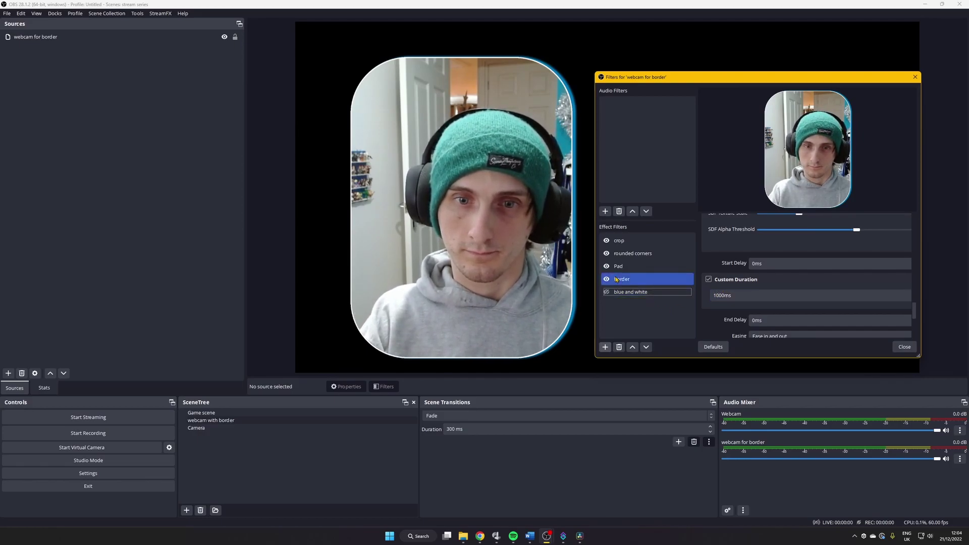
{"action": "left_click", "coordinate": [664, 284]}
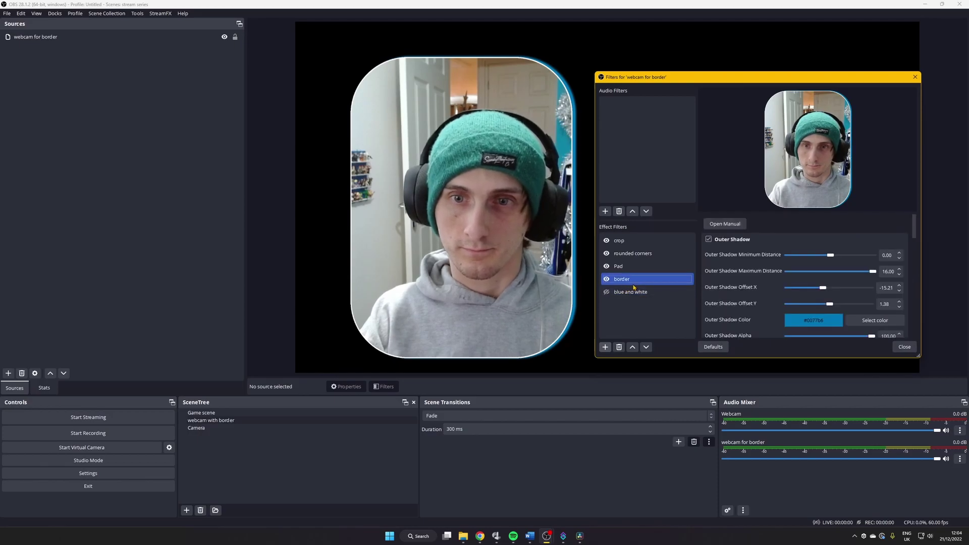
{"action": "left_click", "coordinate": [865, 320]}
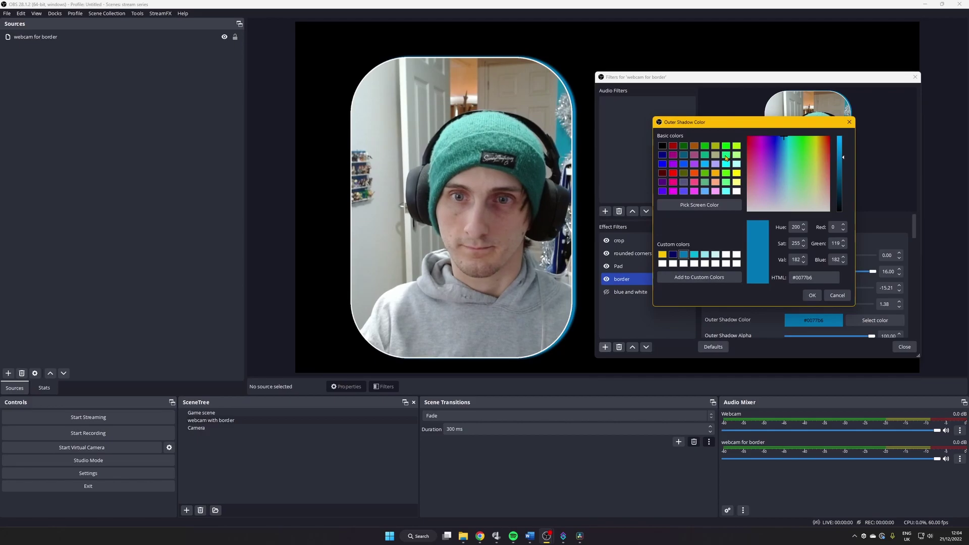
{"action": "left_click", "coordinate": [726, 155]}
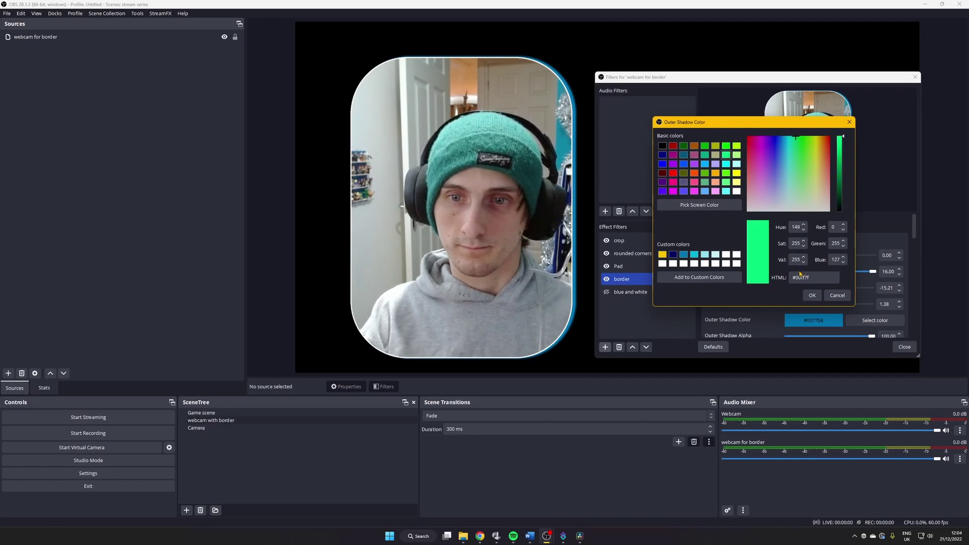
{"action": "left_click", "coordinate": [813, 295]}
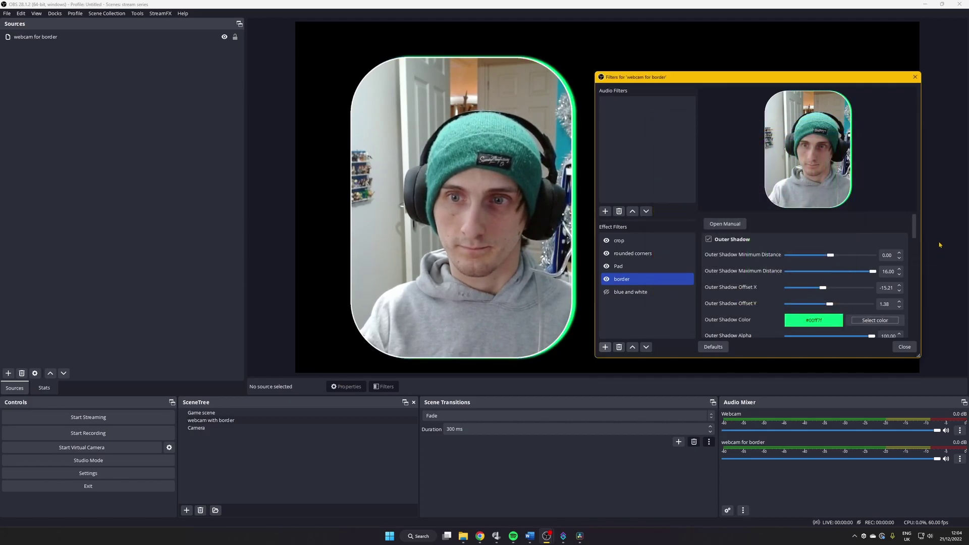
- Reduce the border filter's outline width to 0.00
{"action": "left_click_drag", "start_coordinate": [915, 226], "coordinate": [902, 314]}
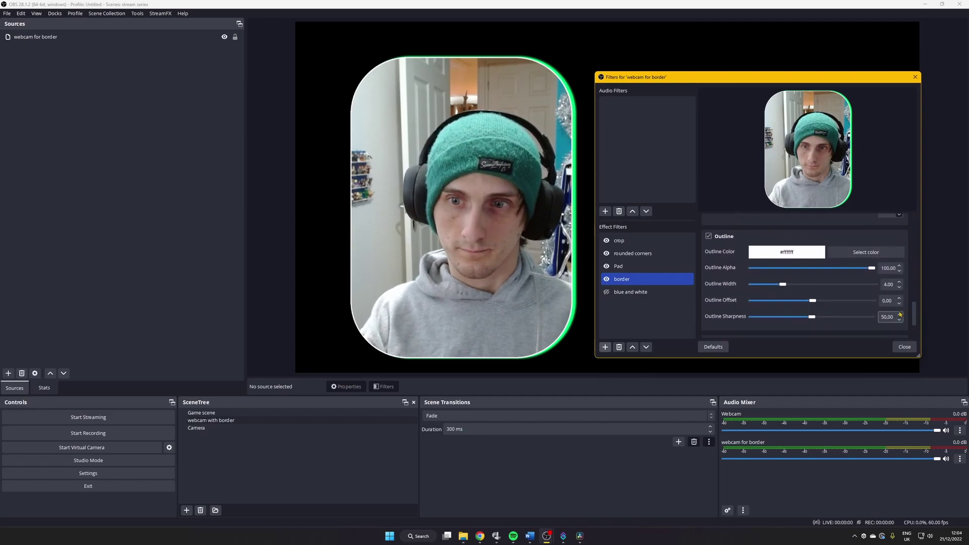
{"action": "left_click_drag", "start_coordinate": [782, 285], "coordinate": [747, 287]}
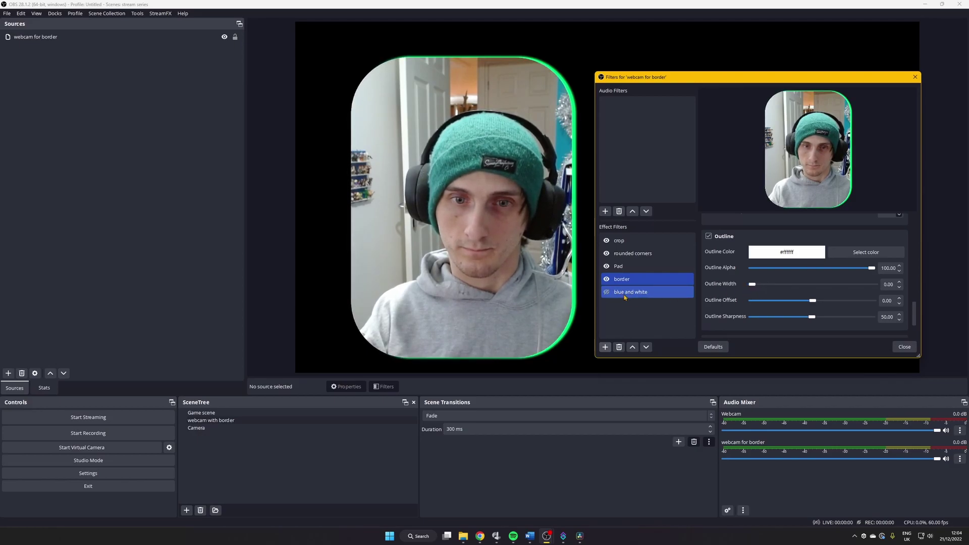
{"action": "left_click", "coordinate": [631, 307]}
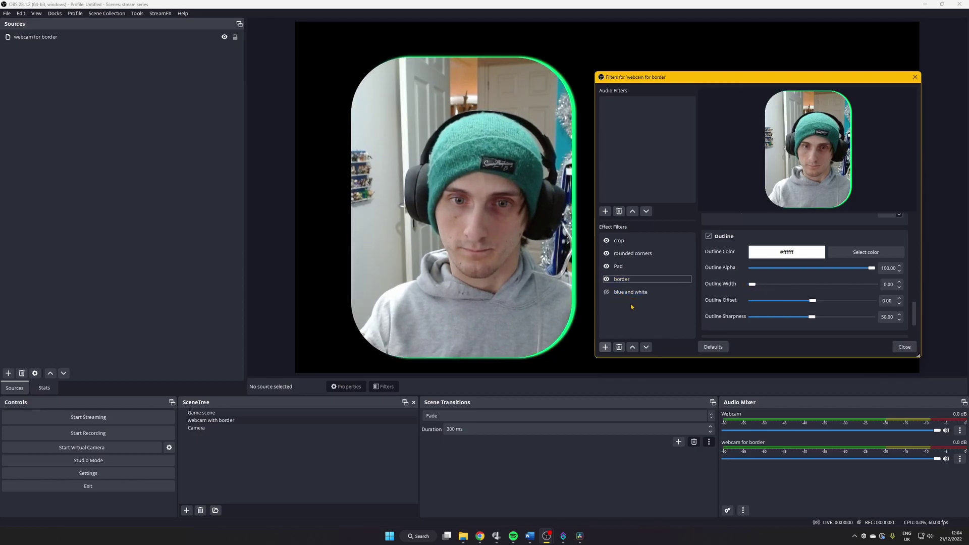
- Add a Move Value effect filter named "green shadow" to the webcam source
{"action": "left_click", "coordinate": [606, 347]}
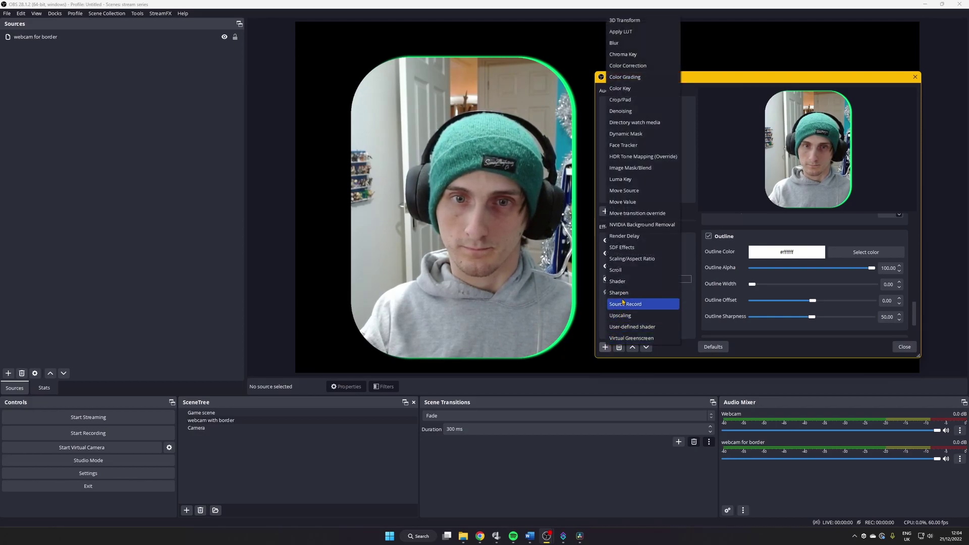
{"action": "left_click", "coordinate": [648, 202]}
{"action": "type", "text": "green shadow"}
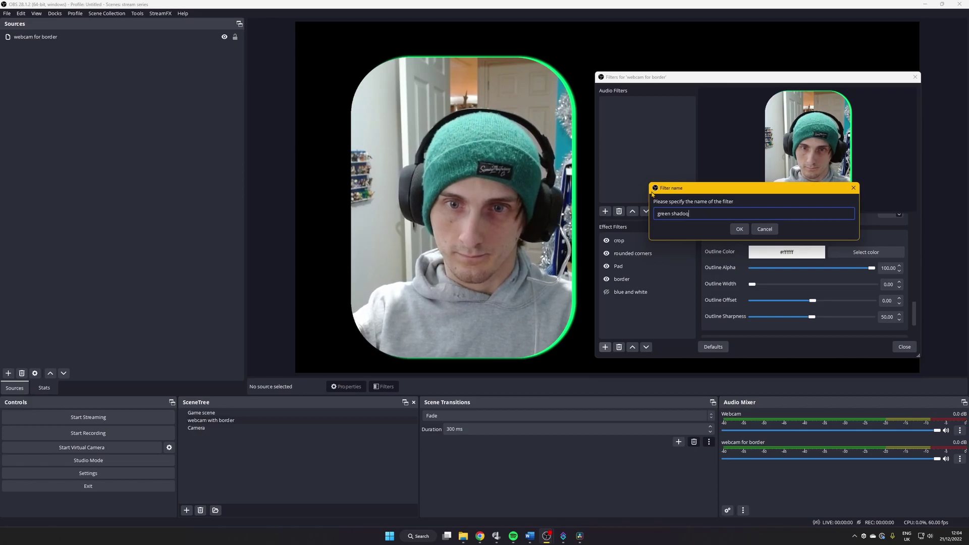
{"action": "key", "text": "Return"}
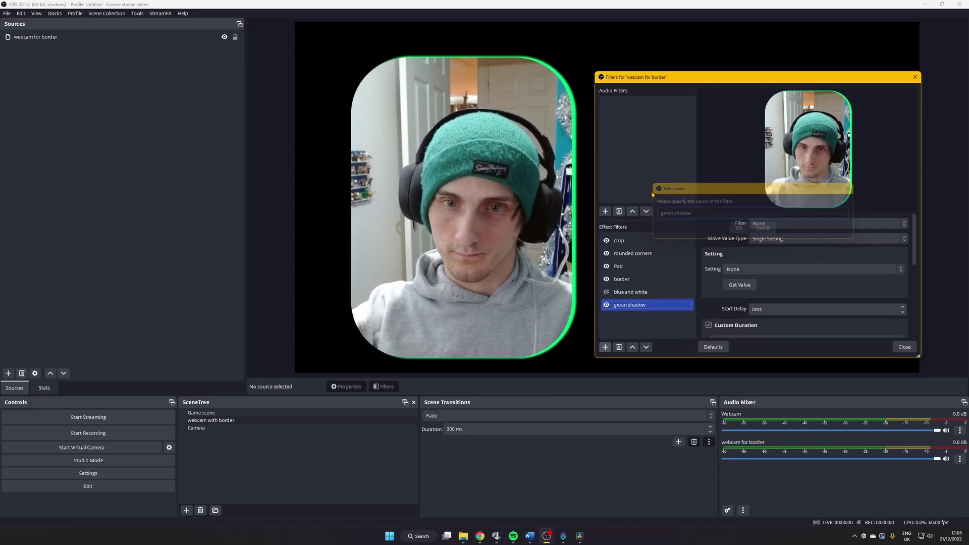
- Target the border filter in the green shadow filter, set the move value type to Settings, and fetch the current values
{"action": "left_click", "coordinate": [766, 224]}
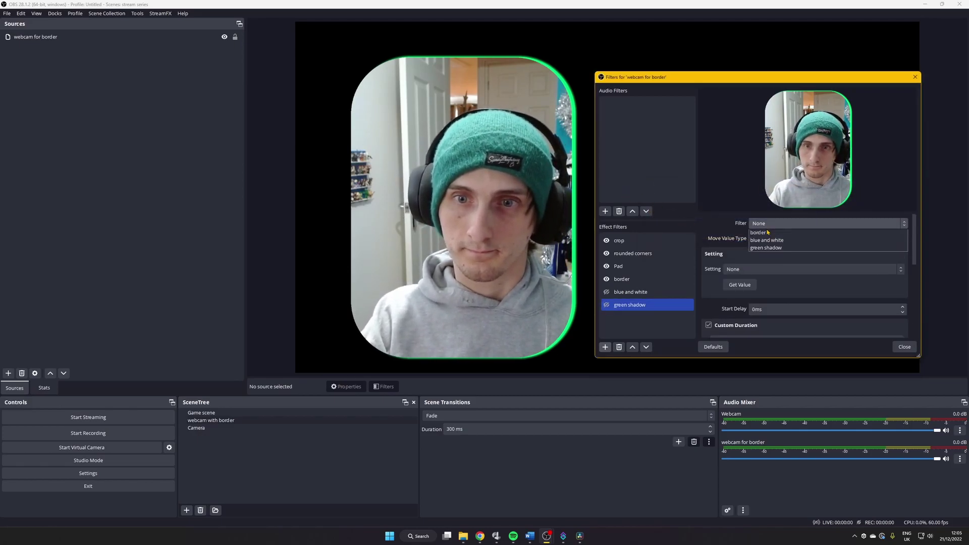
{"action": "left_click", "coordinate": [778, 269]}
{"action": "left_click", "coordinate": [767, 240]}
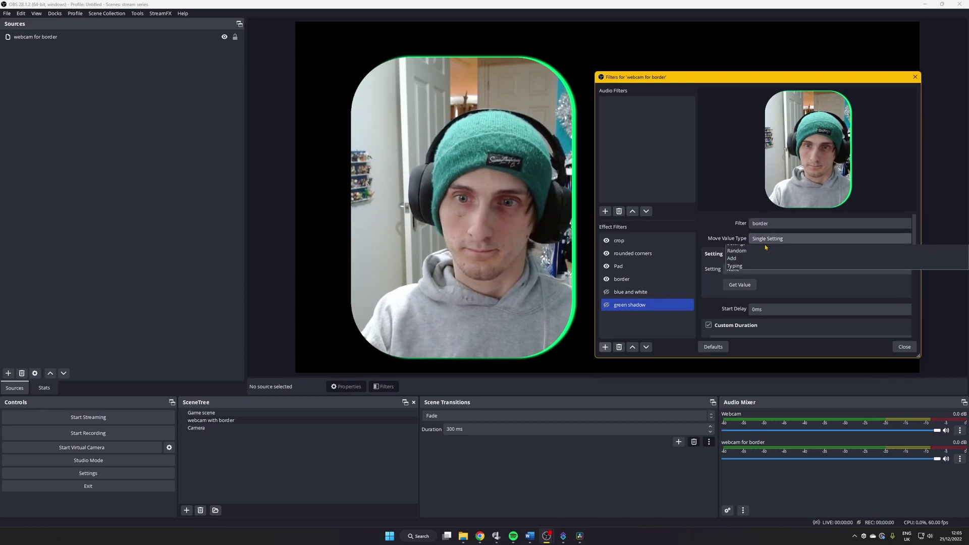
{"action": "left_click", "coordinate": [762, 260]}
- Include the Outer Shadow and Outline settings in the green shadow move filter
{"action": "left_click", "coordinate": [720, 286]}
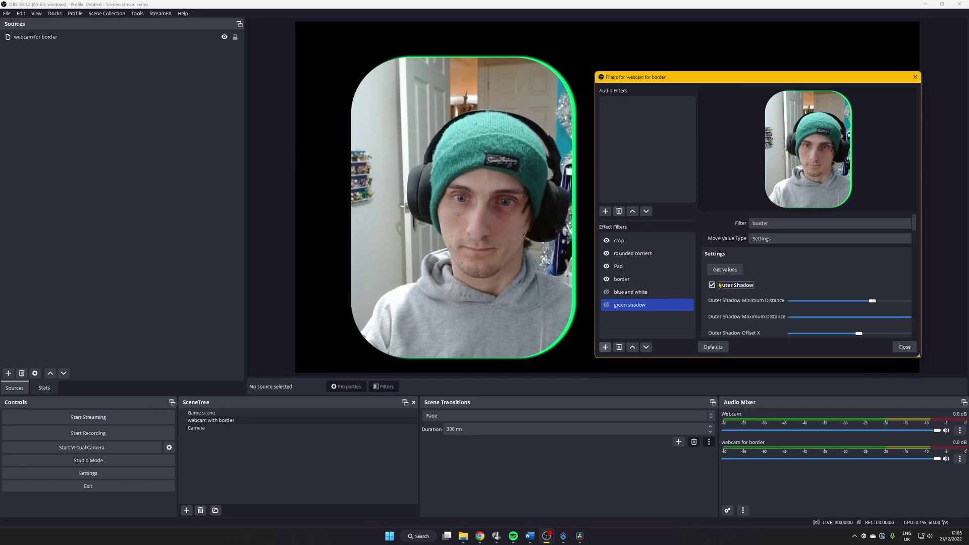
{"action": "scroll", "coordinate": [891, 265], "scroll_direction": "down", "scroll_amount": 5}
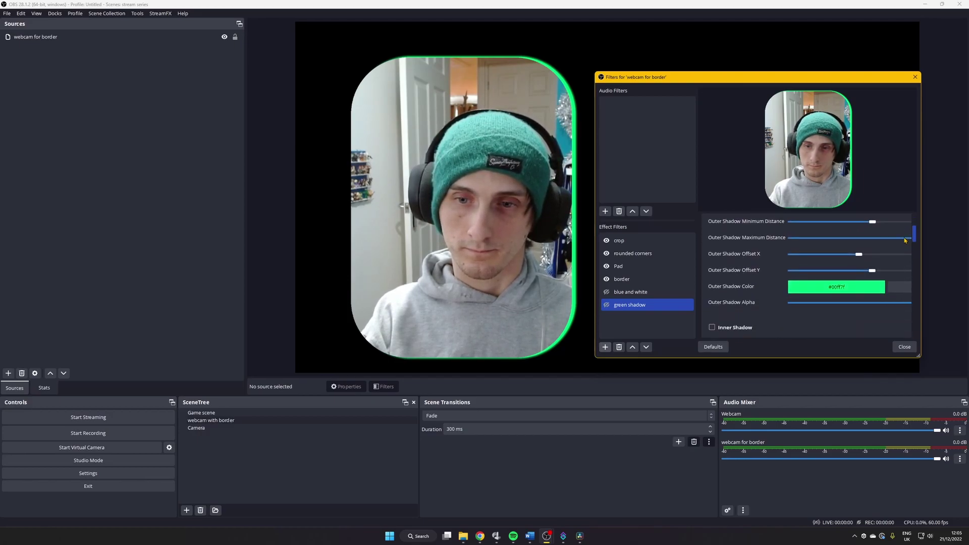
{"action": "scroll", "coordinate": [892, 265], "scroll_direction": "down", "scroll_amount": 5}
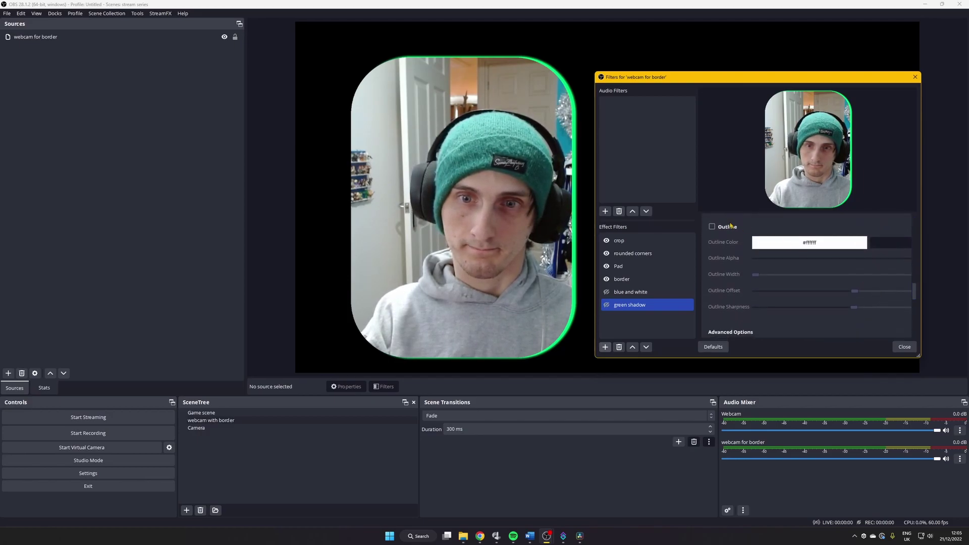
{"action": "left_click", "coordinate": [720, 229]}
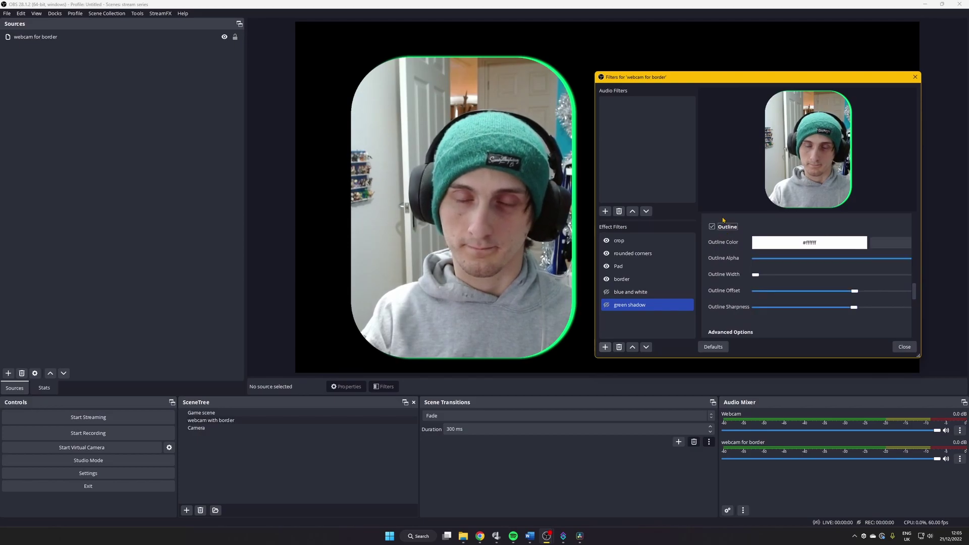
- Trigger the blue and white filter followed by the green shadow filter to preview both border transitions
{"action": "left_click", "coordinate": [607, 296], "text": "shift"}
{"action": "left_click", "coordinate": [607, 293]}
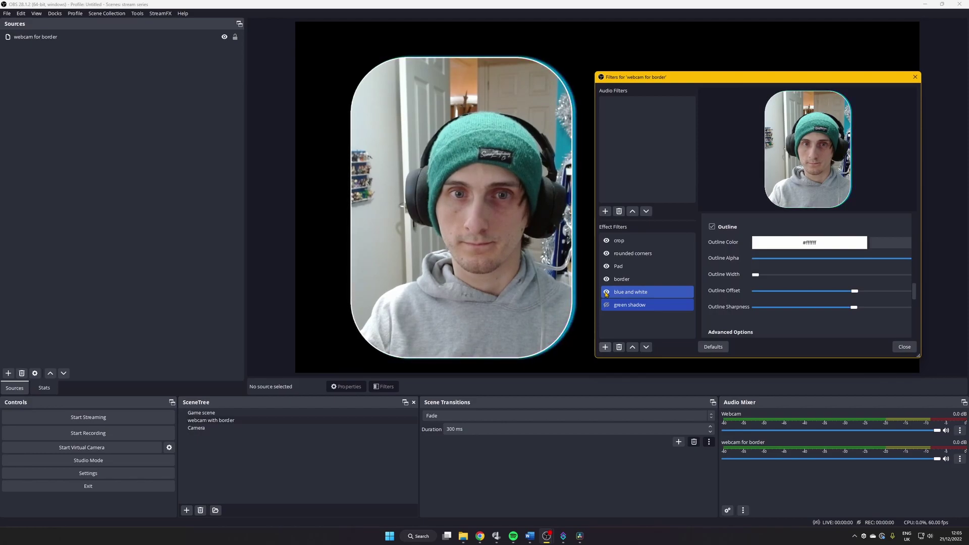
{"action": "left_click", "coordinate": [608, 308]}
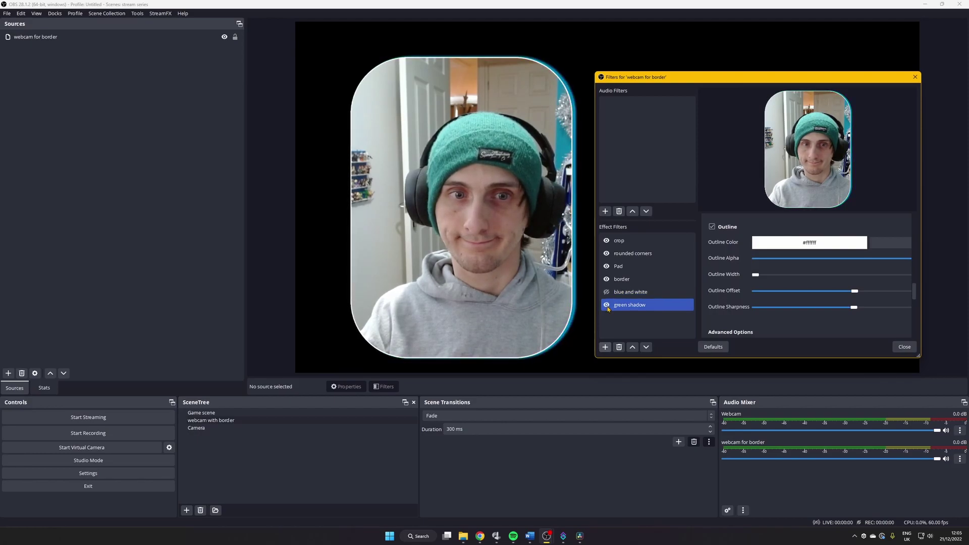
{"action": "left_click", "coordinate": [608, 306]}
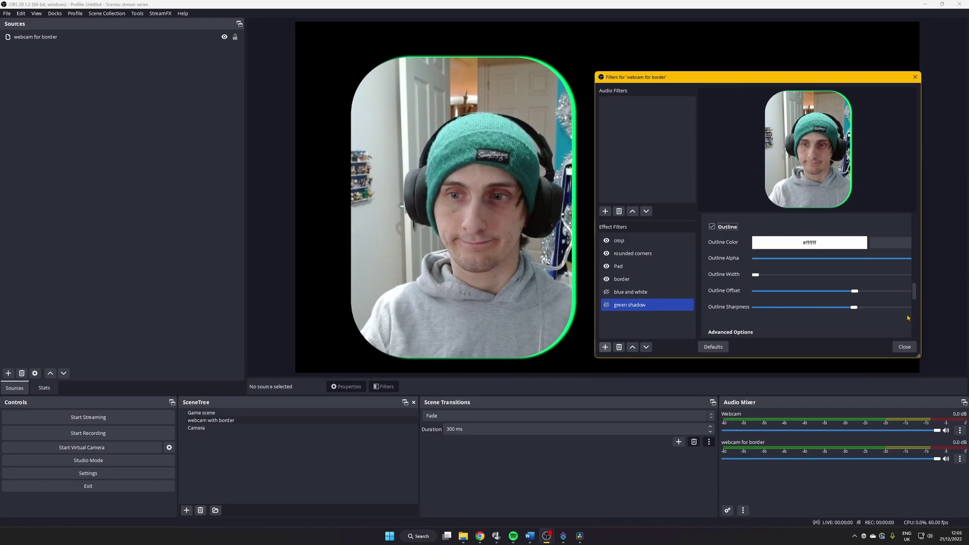
- Set the custom duration of the green shadow move filter to 1000 ms
{"action": "scroll", "coordinate": [907, 318], "scroll_direction": "down", "scroll_amount": 5}
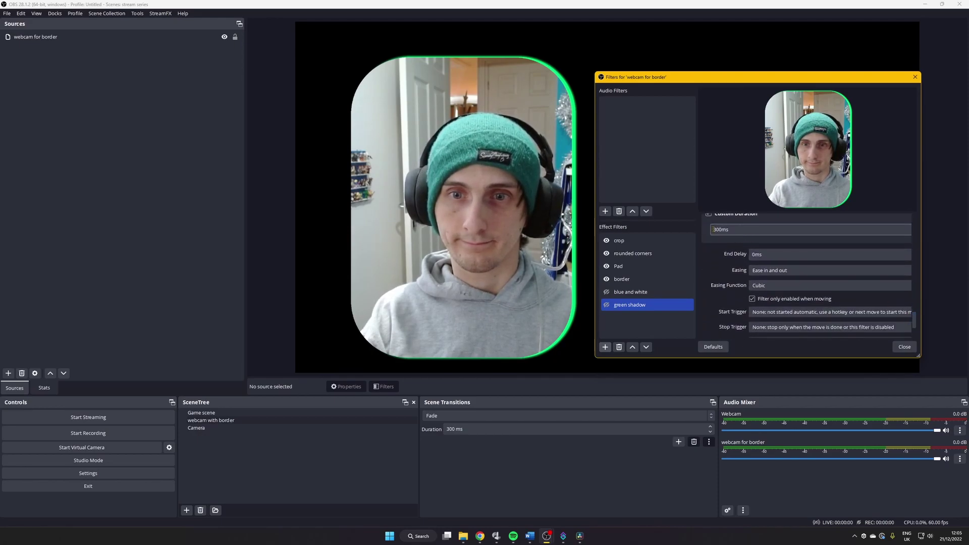
{"action": "left_click", "coordinate": [714, 230]}
{"action": "type", "text": "1000"}
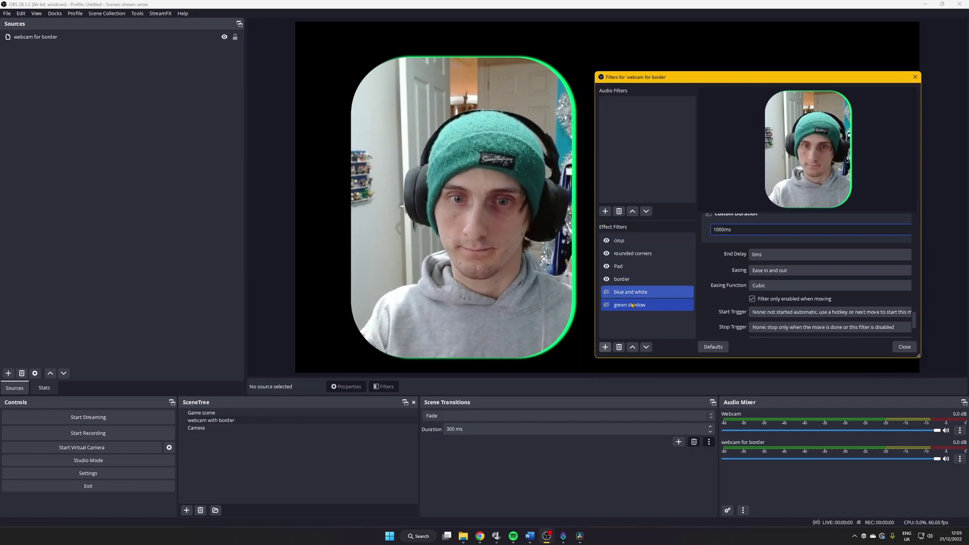
- Replay the blue and white and green shadow moves to check the border transitions at matching durations
{"action": "left_click", "coordinate": [608, 294]}
{"action": "left_click", "coordinate": [606, 294]}
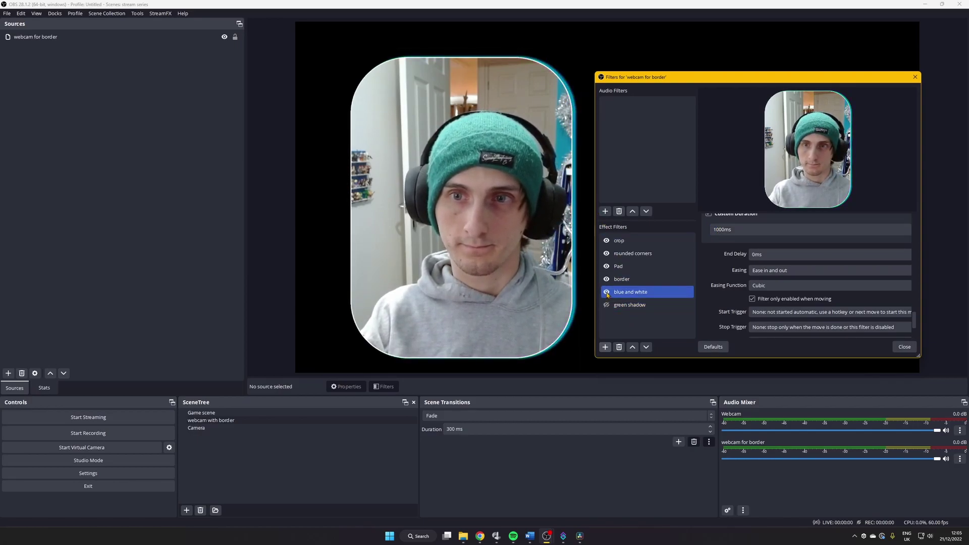
{"action": "left_click", "coordinate": [606, 305]}
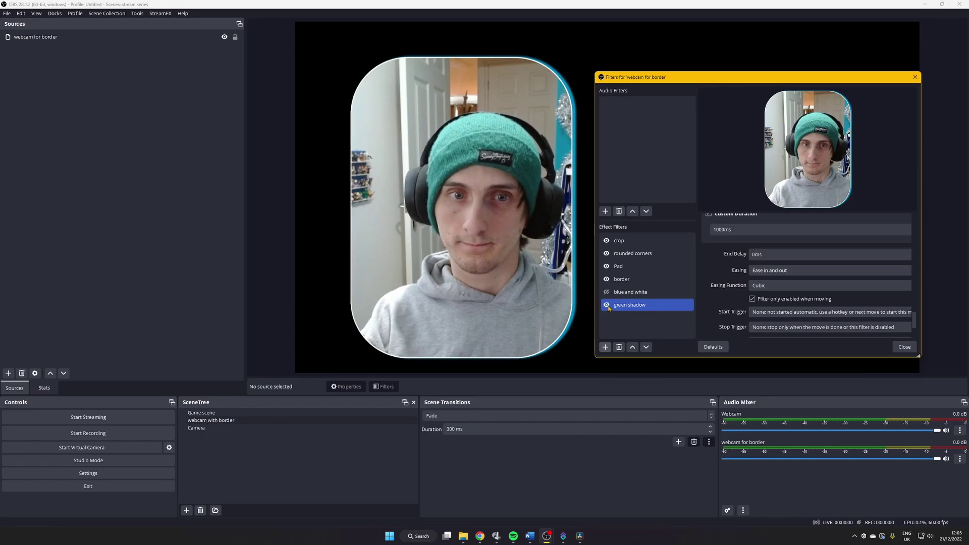